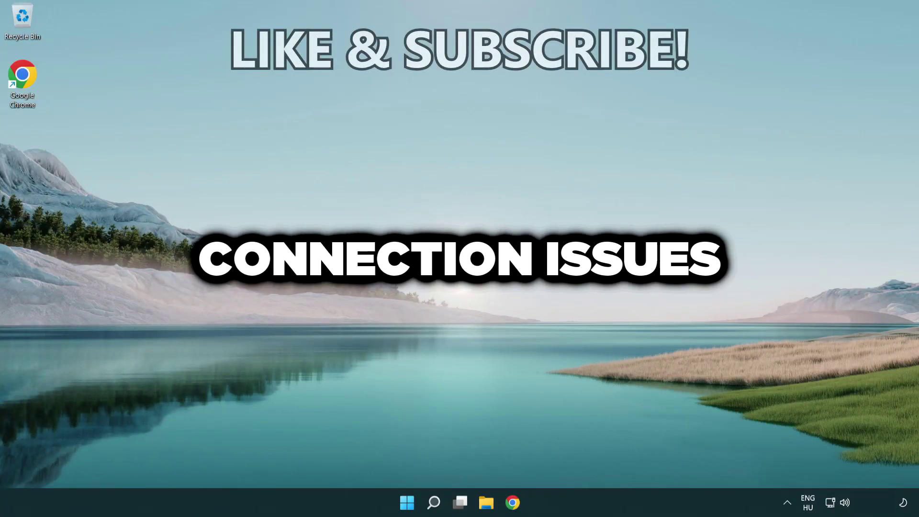
Search for cmd and run Command Prompt as administrator.
{"action": "left_click", "coordinate": [433, 501]}
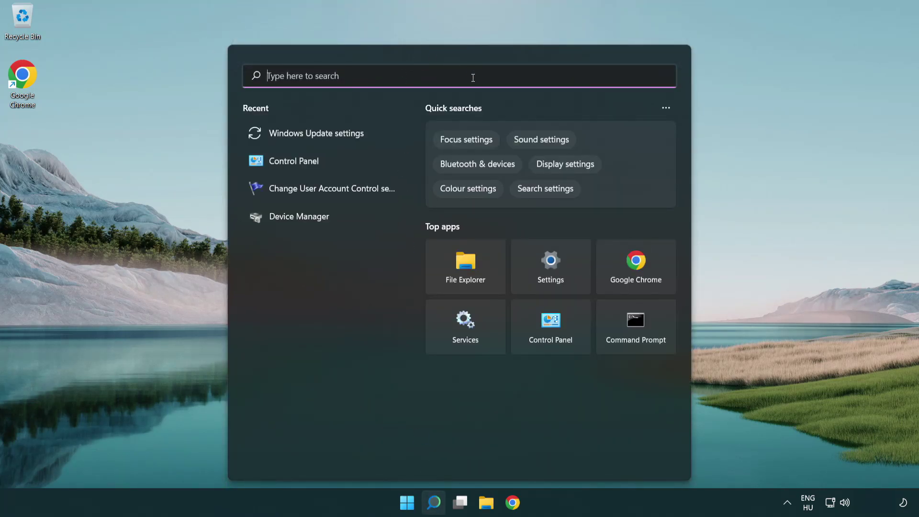
{"action": "type", "text": "cmd"}
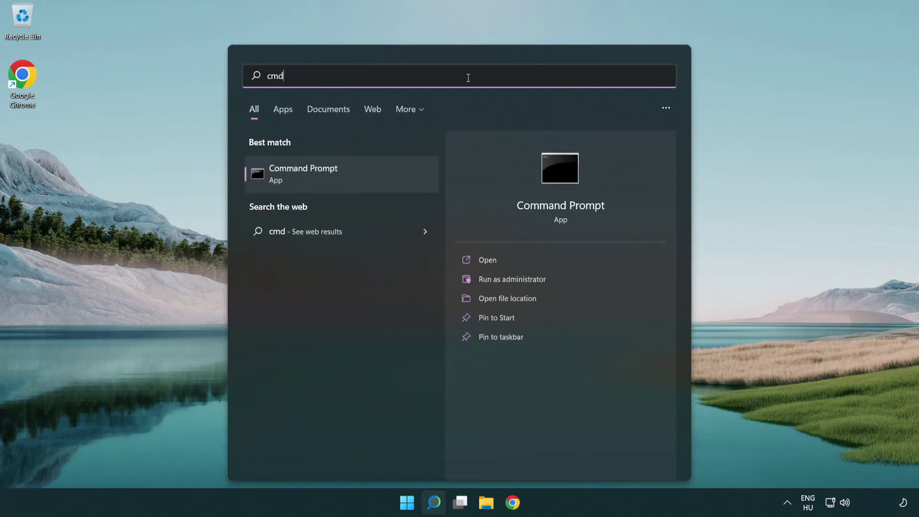
{"action": "right_click", "coordinate": [374, 170]}
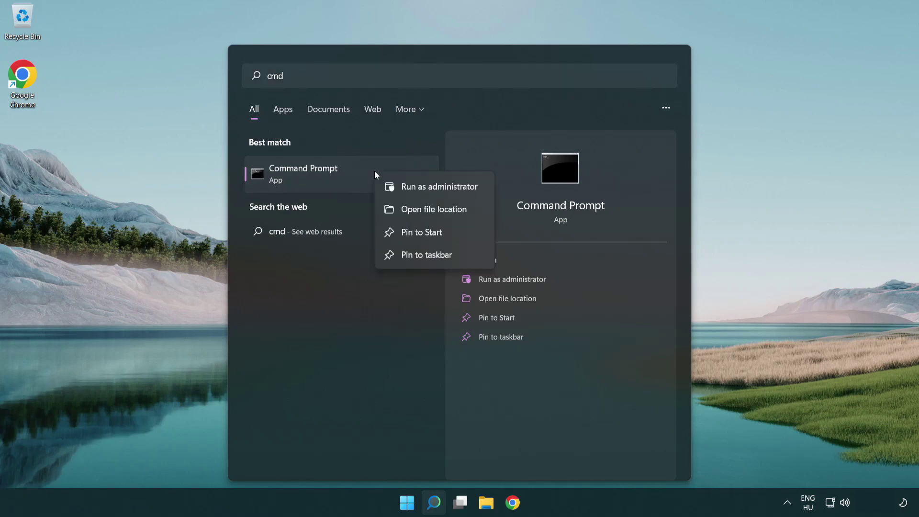
{"action": "left_click", "coordinate": [445, 188]}
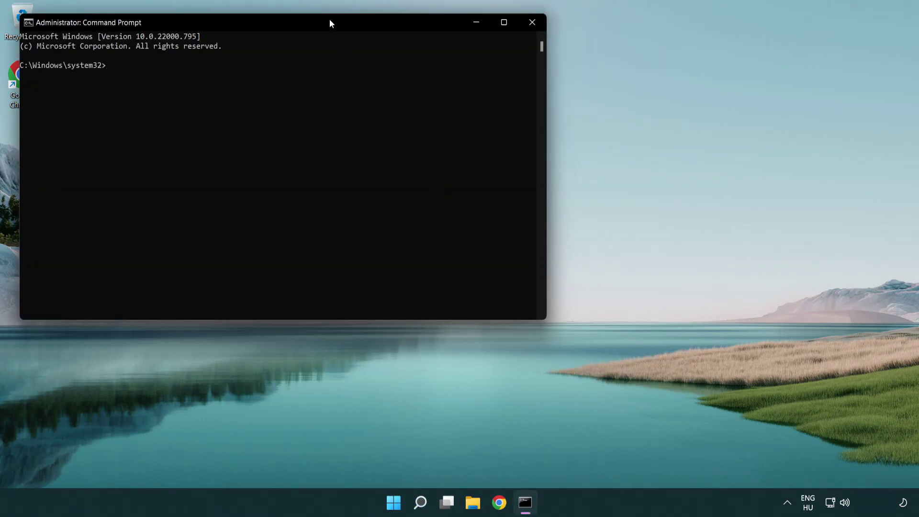
Centre the admin prompt and run ipconfig /flushdns and netsh winsock reset.
{"action": "left_click_drag", "start_coordinate": [330, 20], "coordinate": [497, 103]}
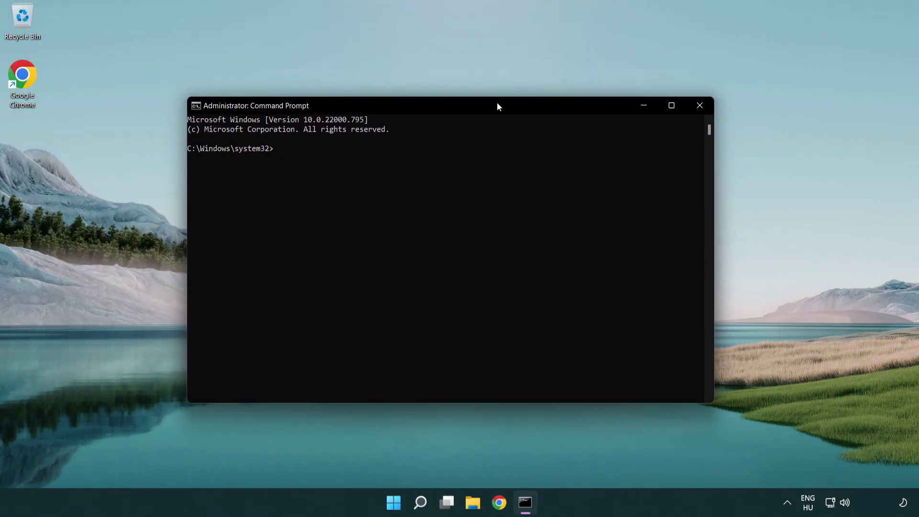
{"action": "type", "text": "i"}
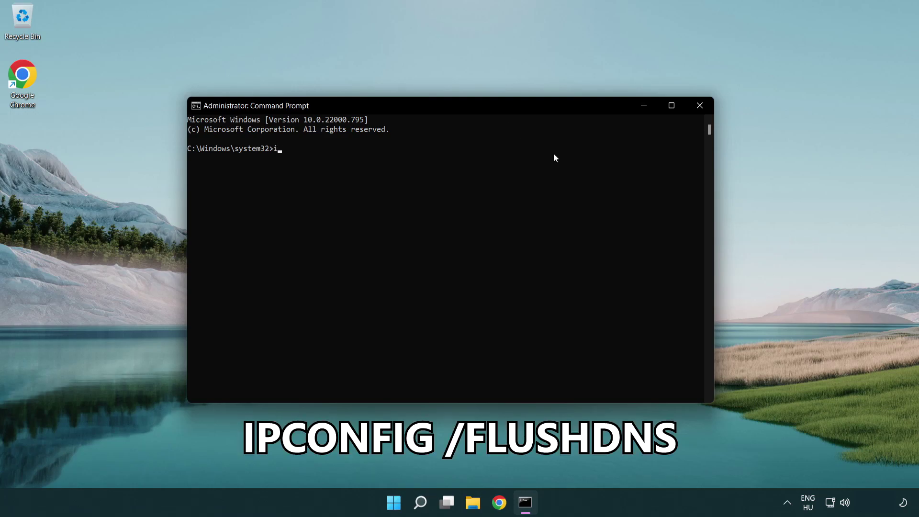
{"action": "type", "text": "pconfig "}
{"action": "type", "text": "/flu"}
{"action": "type", "text": "shdns"}
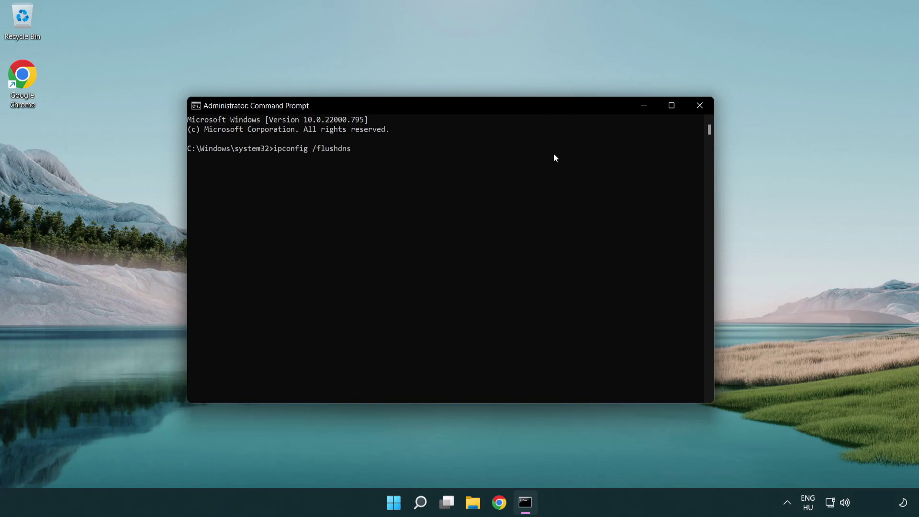
{"action": "key", "text": "Return"}
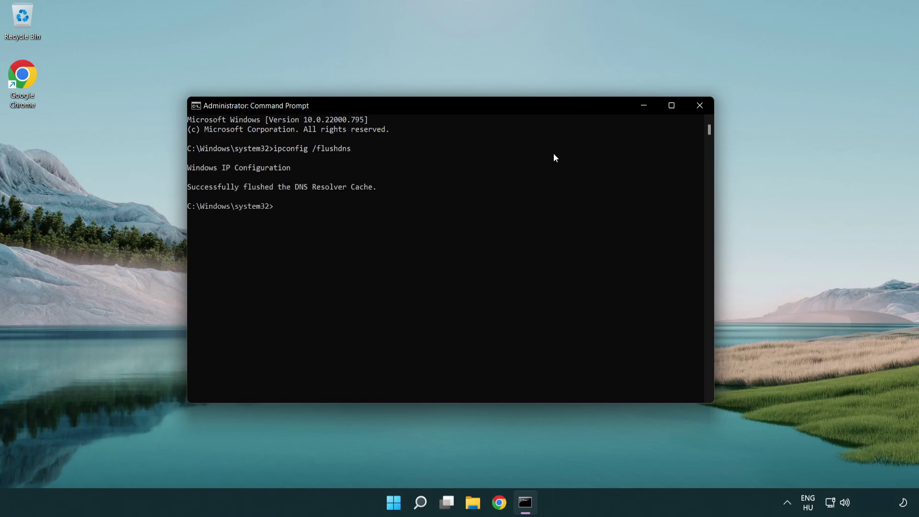
{"action": "type", "text": "net"}
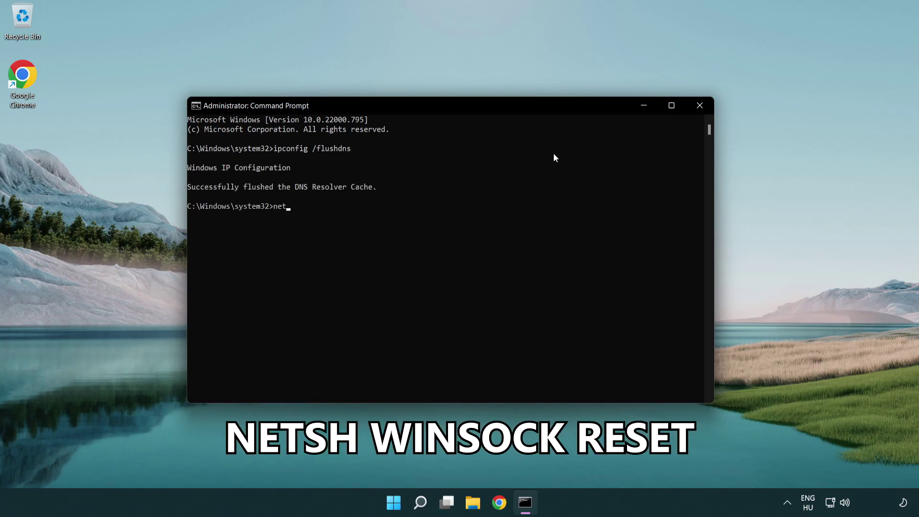
{"action": "type", "text": "sh winso"}
{"action": "type", "text": "ck reset"}
{"action": "key", "text": "Return"}
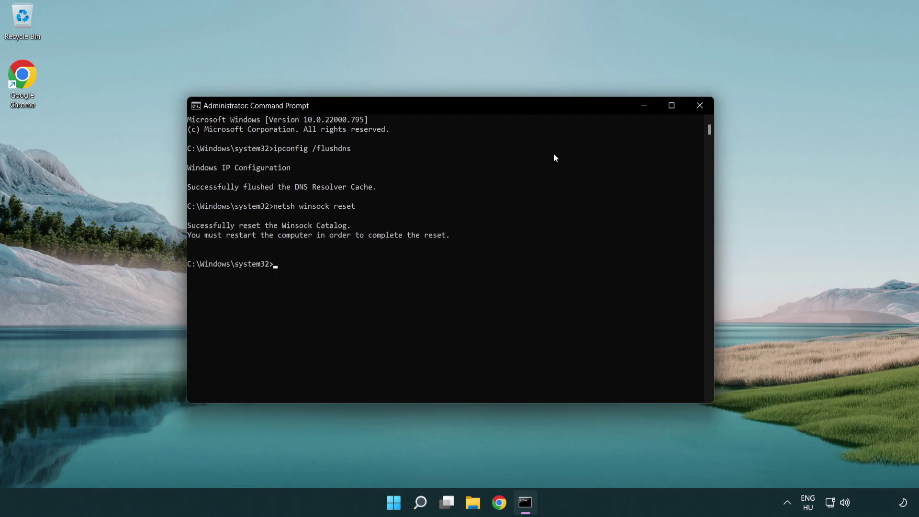
{"action": "type", "text": "ex"}
{"action": "type", "text": "it"}
Exit Command Prompt and open Advanced network settings from the network tray icon.
{"action": "key", "text": "Return"}
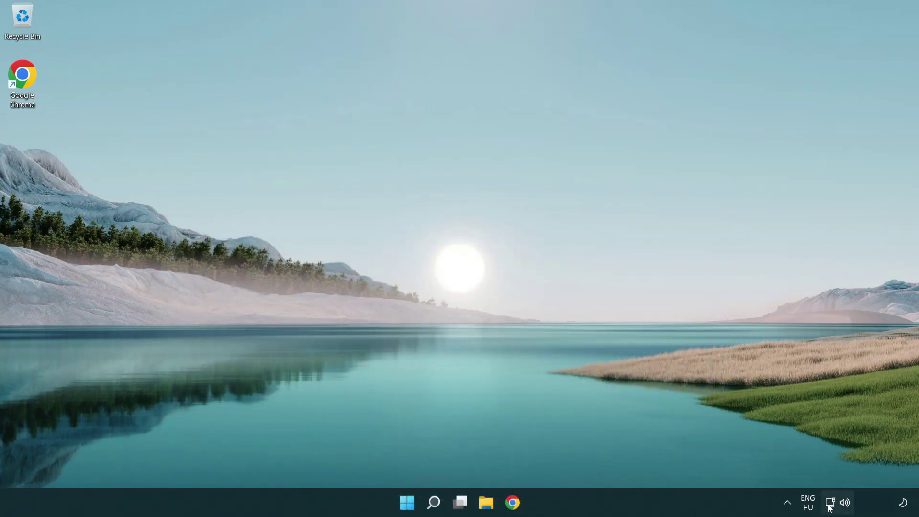
{"action": "right_click", "coordinate": [831, 503]}
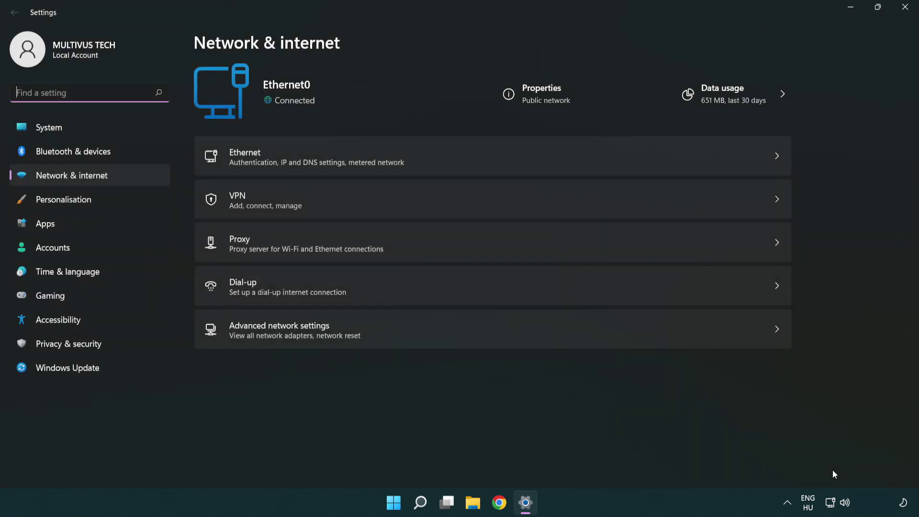
{"action": "left_click", "coordinate": [494, 337]}
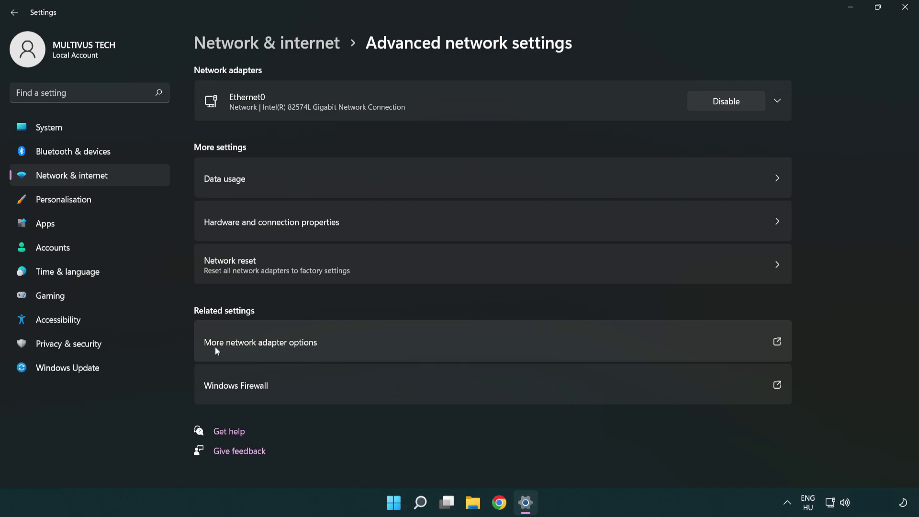
Open Ethernet0's properties from the adapter list and select Internet Protocol Version 4 (TCP/IPv4).
{"action": "left_click", "coordinate": [282, 346]}
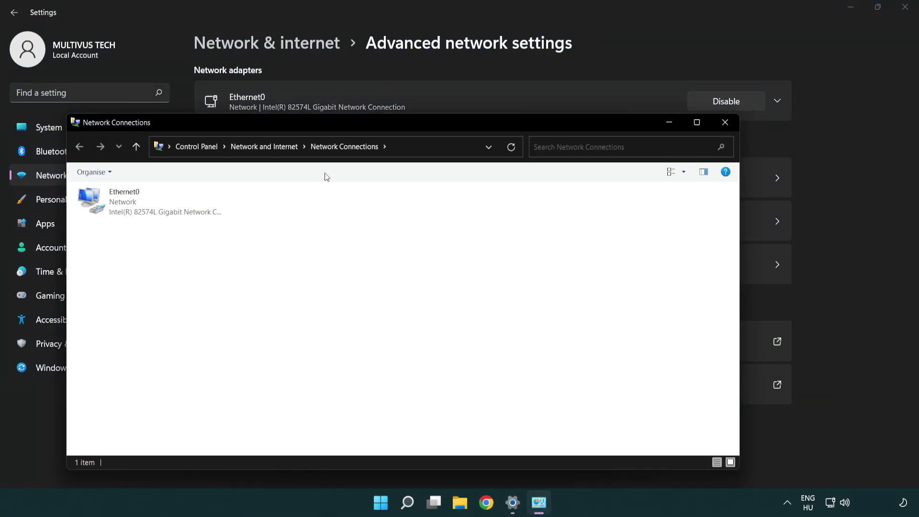
{"action": "left_click_drag", "start_coordinate": [342, 126], "coordinate": [401, 72]}
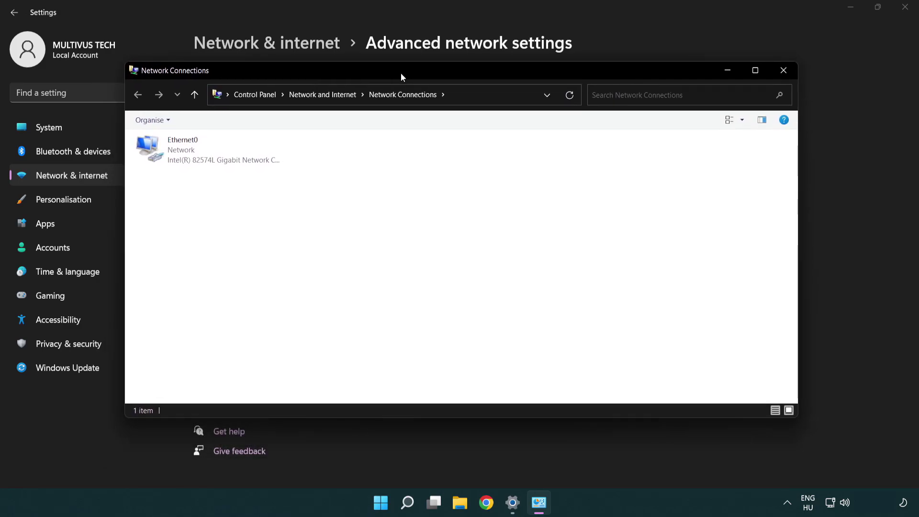
{"action": "left_click", "coordinate": [188, 158]}
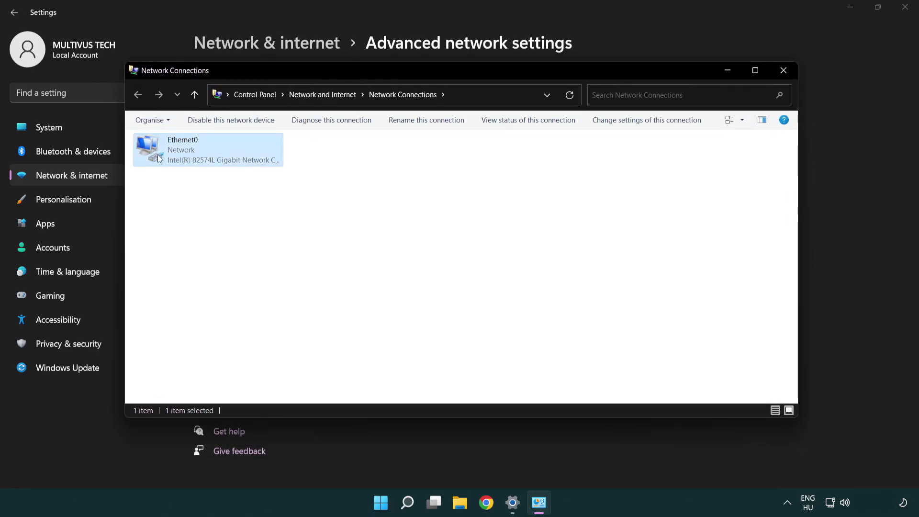
{"action": "right_click", "coordinate": [206, 149]}
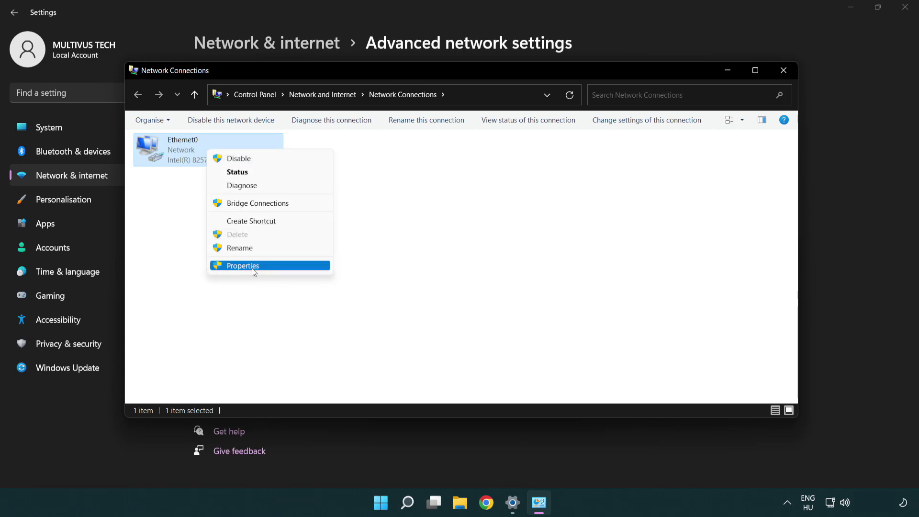
{"action": "left_click", "coordinate": [278, 268]}
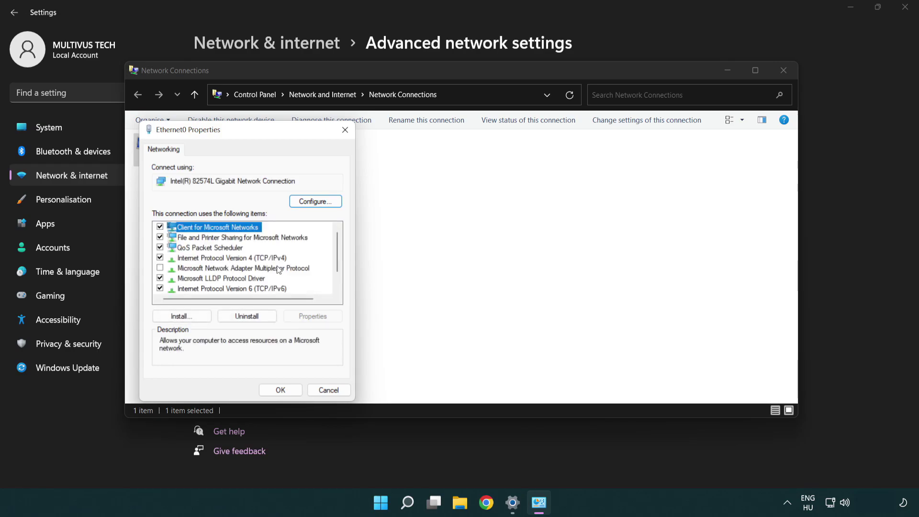
{"action": "left_click_drag", "start_coordinate": [235, 134], "coordinate": [446, 121]}
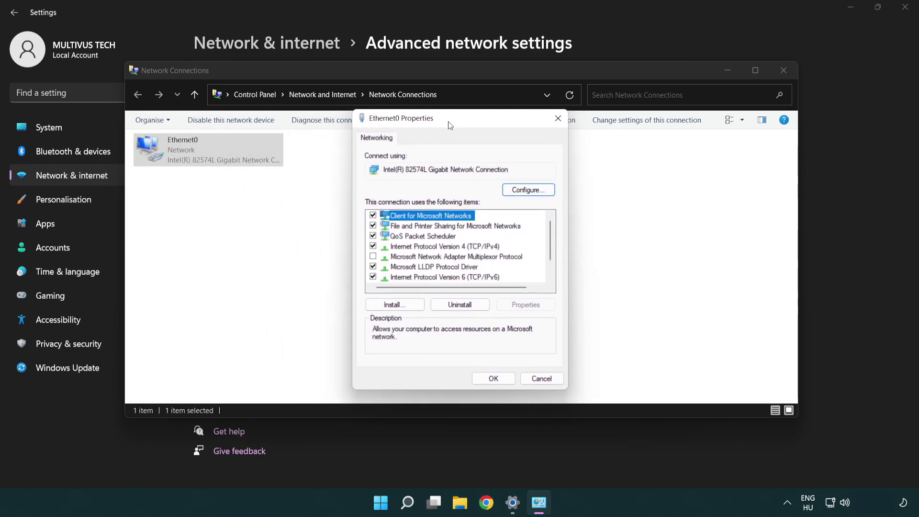
{"action": "left_click", "coordinate": [423, 247]}
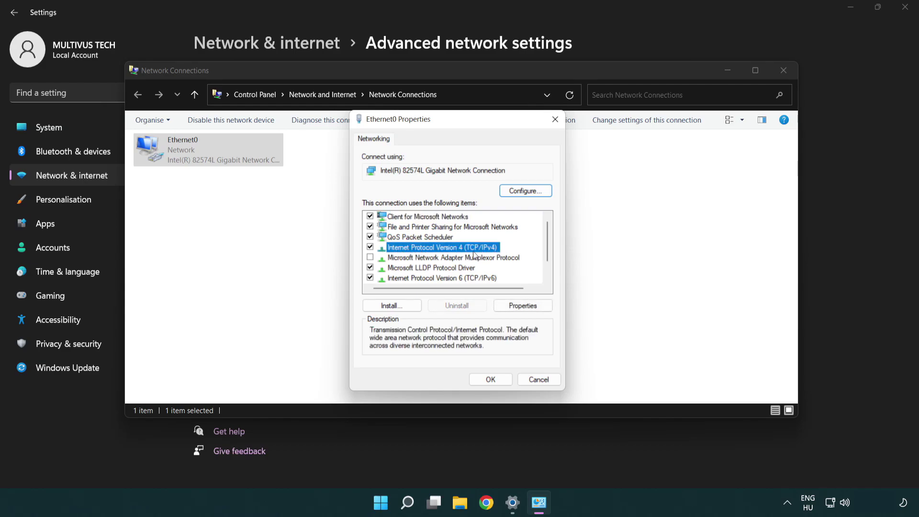
Switch IPv4 to manual DNS servers, entering 8.8.8.8 and 8.8.4.4.
{"action": "left_click", "coordinate": [524, 307]}
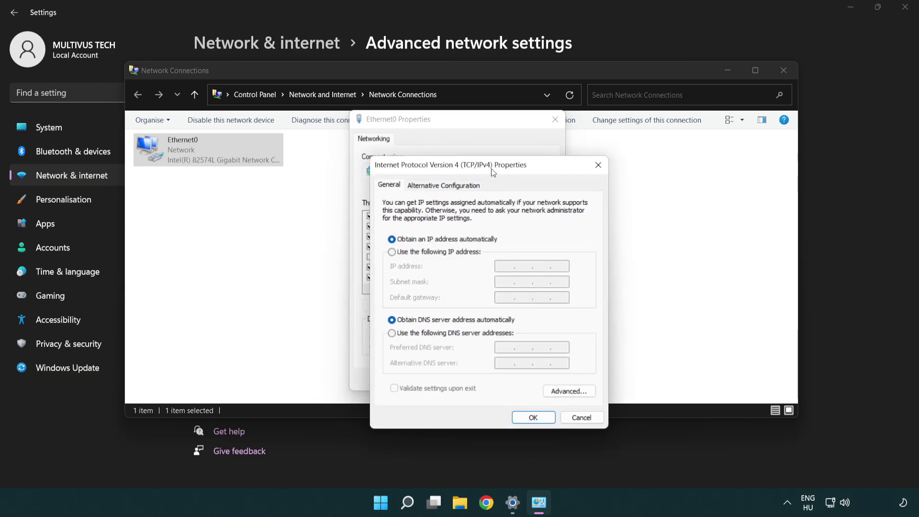
{"action": "left_click_drag", "start_coordinate": [493, 170], "coordinate": [460, 130]}
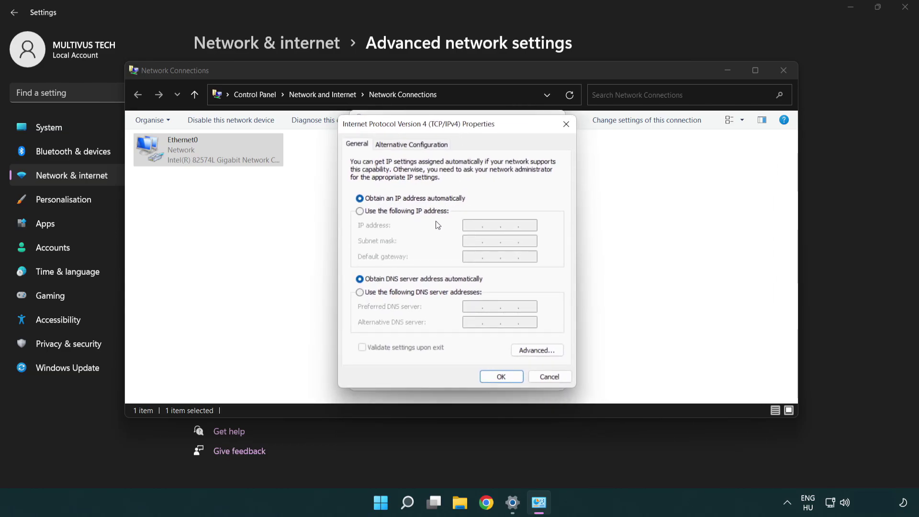
{"action": "left_click", "coordinate": [377, 295]}
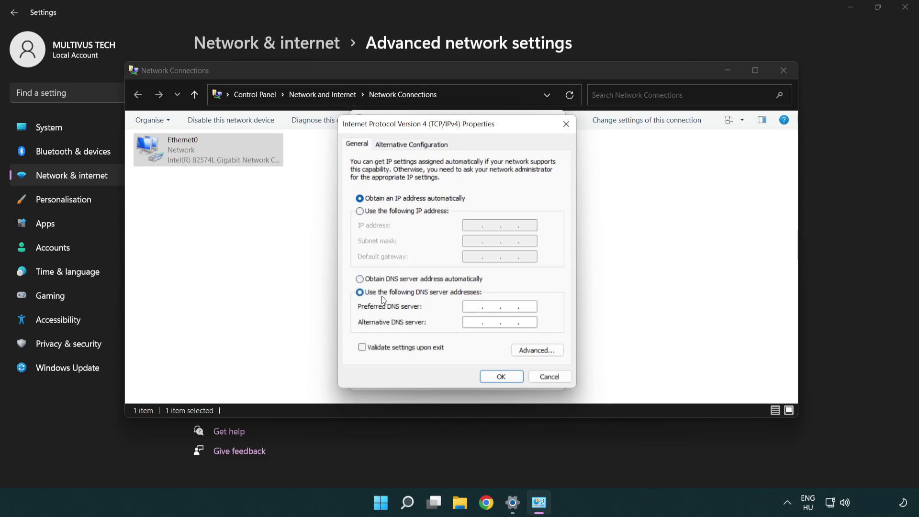
{"action": "type", "text": "8"}
{"action": "type", "text": "8"}
{"action": "type", "text": "8."}
{"action": "type", "text": "8"}
{"action": "type", "text": "8.8."}
{"action": "type", "text": "4.4"}
Save the DNS settings and close Ethernet0 properties, Network Connections and Settings.
{"action": "left_click", "coordinate": [500, 377]}
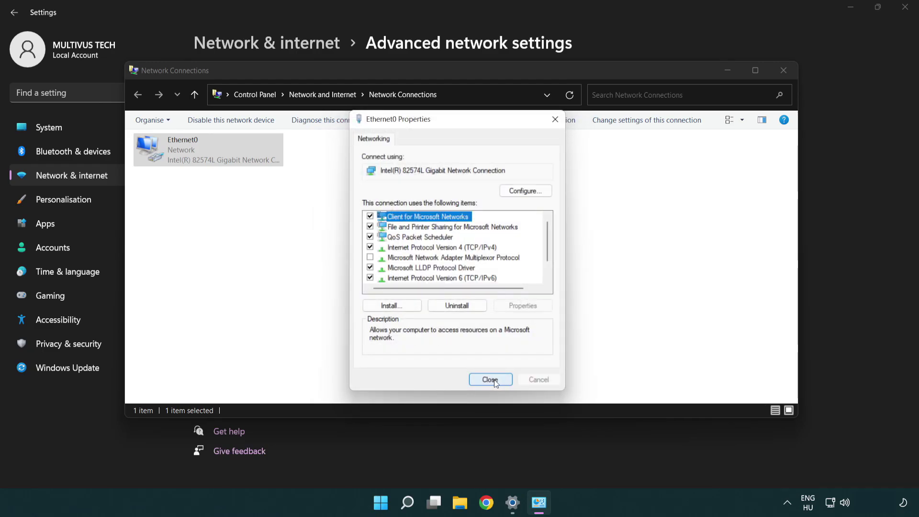
{"action": "left_click", "coordinate": [495, 380]}
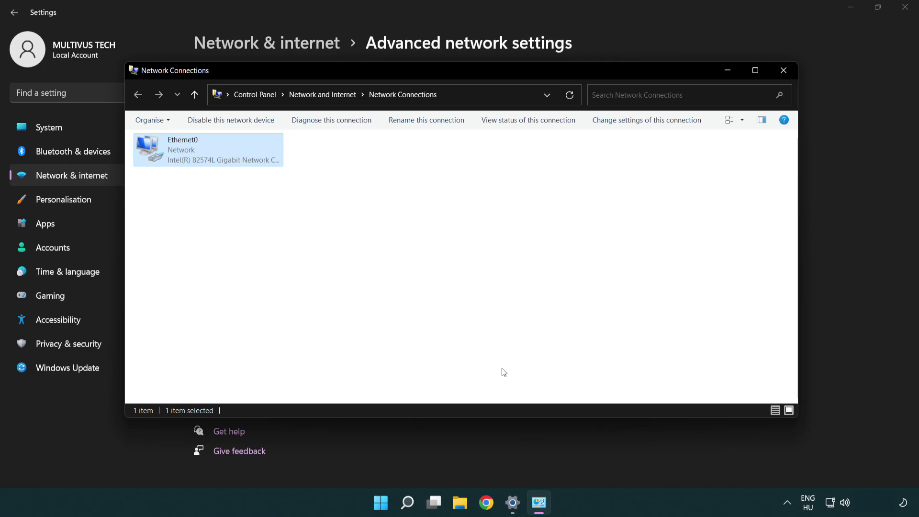
{"action": "left_click", "coordinate": [784, 70]}
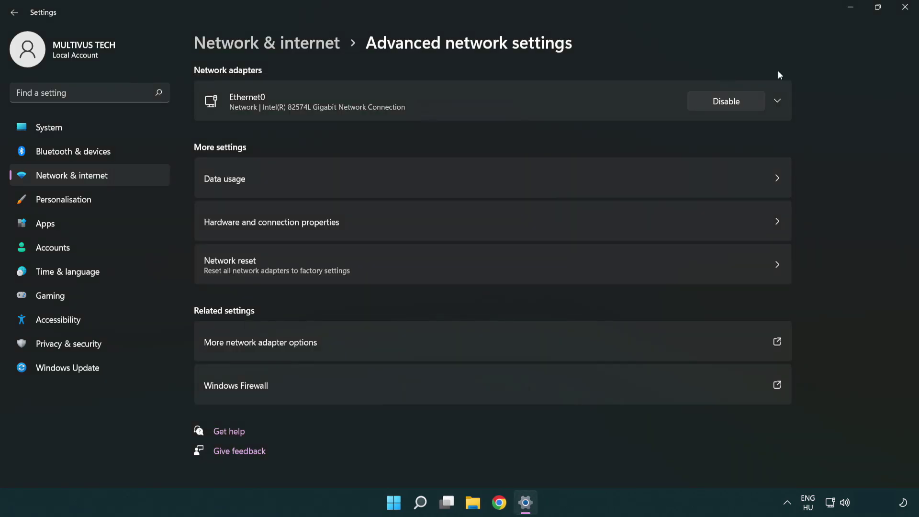
{"action": "left_click", "coordinate": [905, 7]}
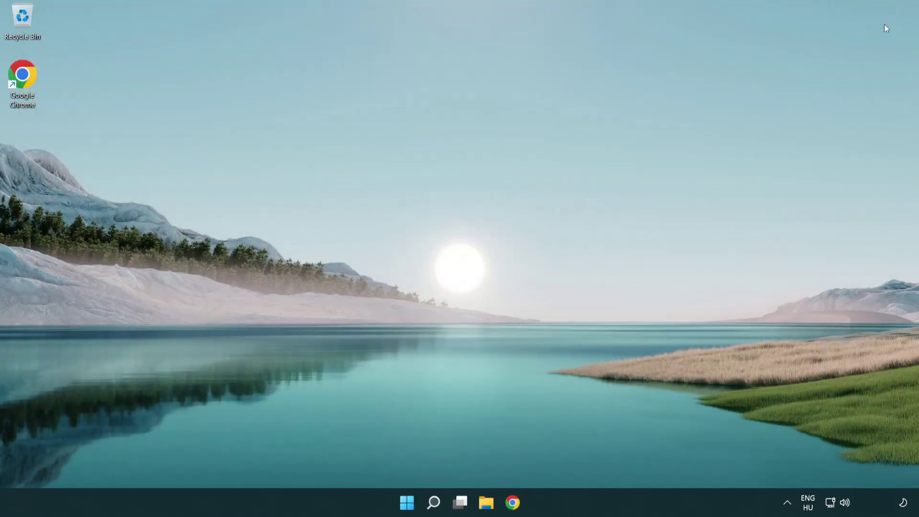
Restart the PC from the Start menu power options.
{"action": "left_click", "coordinate": [406, 502]}
{"action": "left_click", "coordinate": [609, 462]}
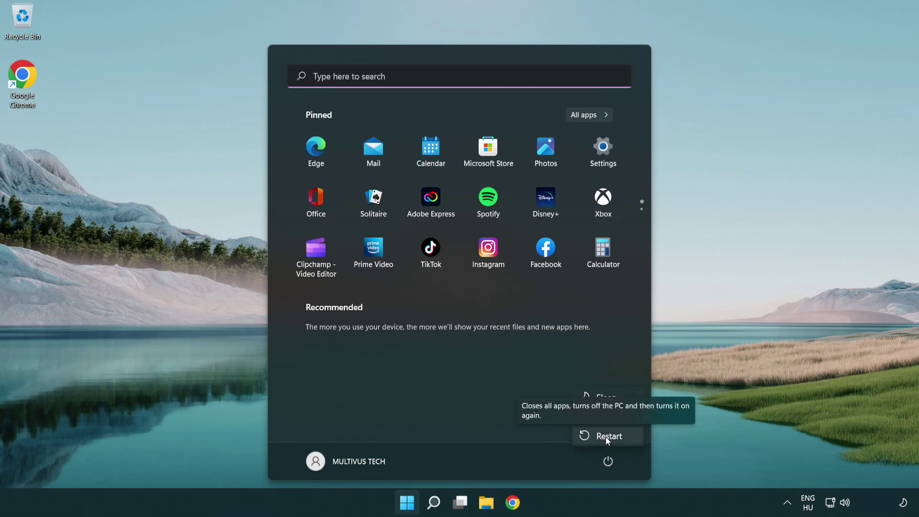
{"action": "left_click", "coordinate": [606, 437]}
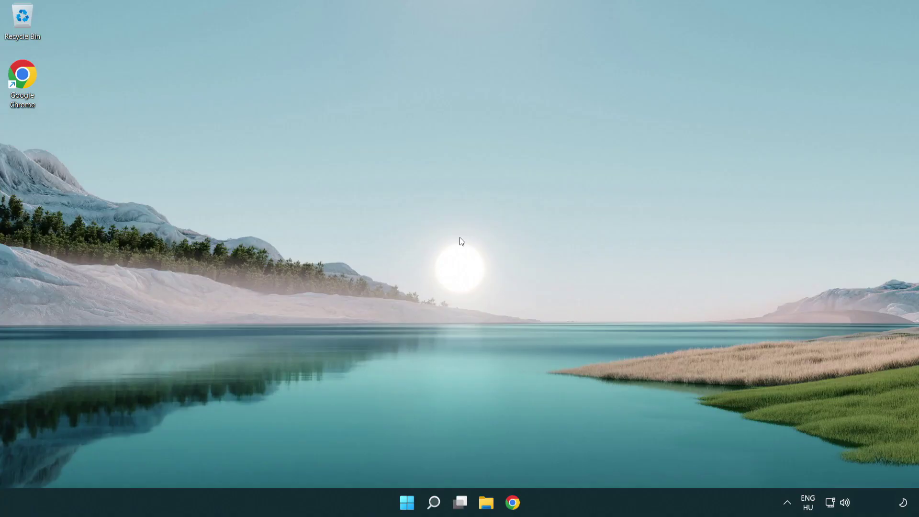
Run and confirm Network reset, then dismiss the five-minute shutdown notice.
{"action": "right_click", "coordinate": [831, 502]}
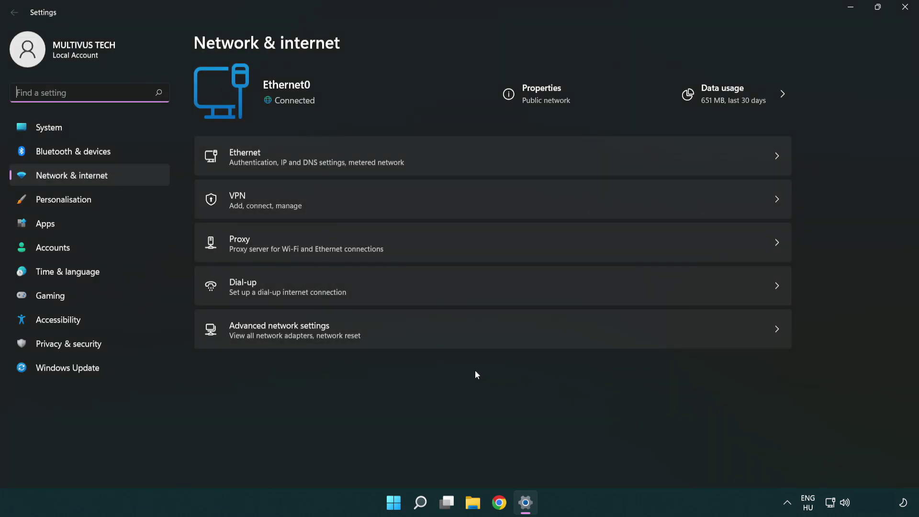
{"action": "left_click", "coordinate": [417, 331]}
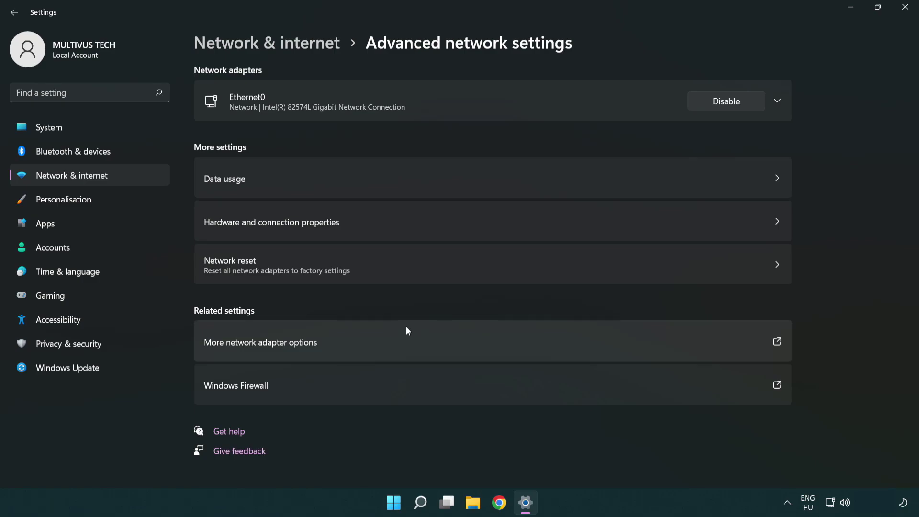
{"action": "left_click", "coordinate": [414, 272]}
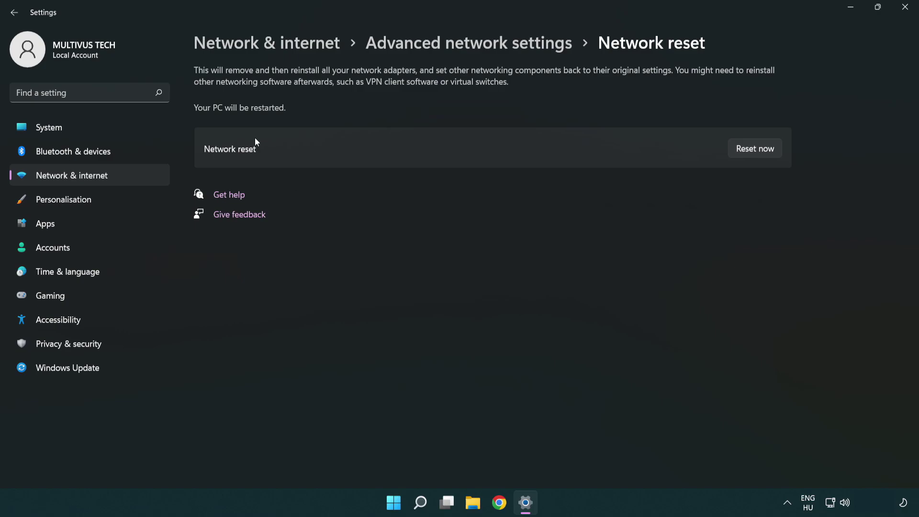
{"action": "left_click", "coordinate": [763, 149]}
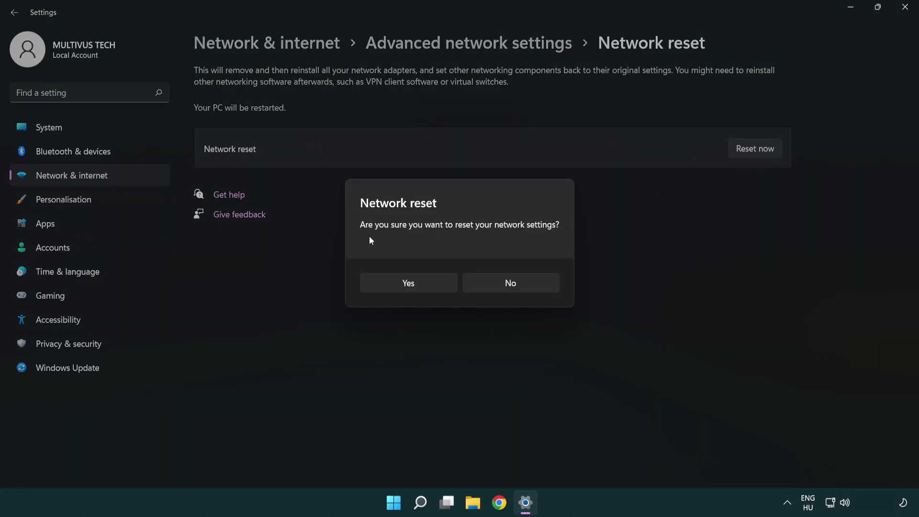
{"action": "left_click", "coordinate": [416, 288]}
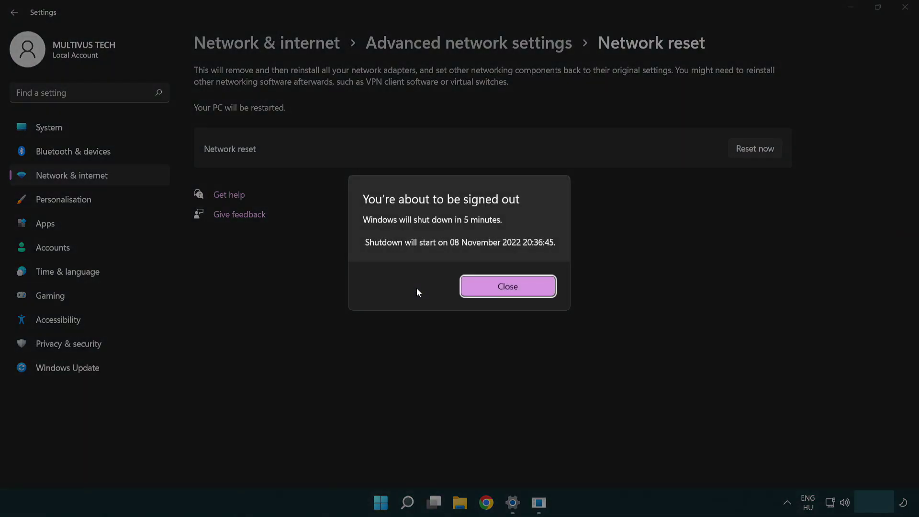
{"action": "left_click", "coordinate": [521, 284]}
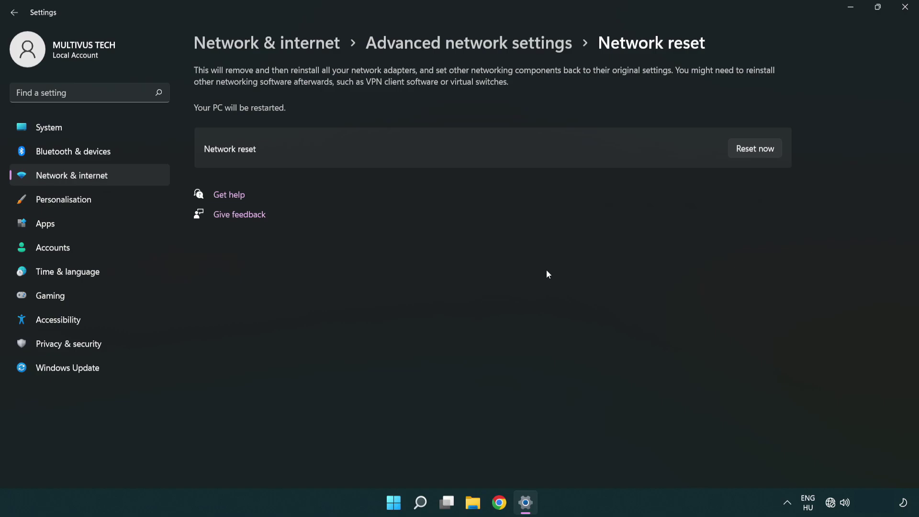
Close Settings and show the Start menu's Sleep, Shut down and Restart options.
{"action": "left_click", "coordinate": [908, 10]}
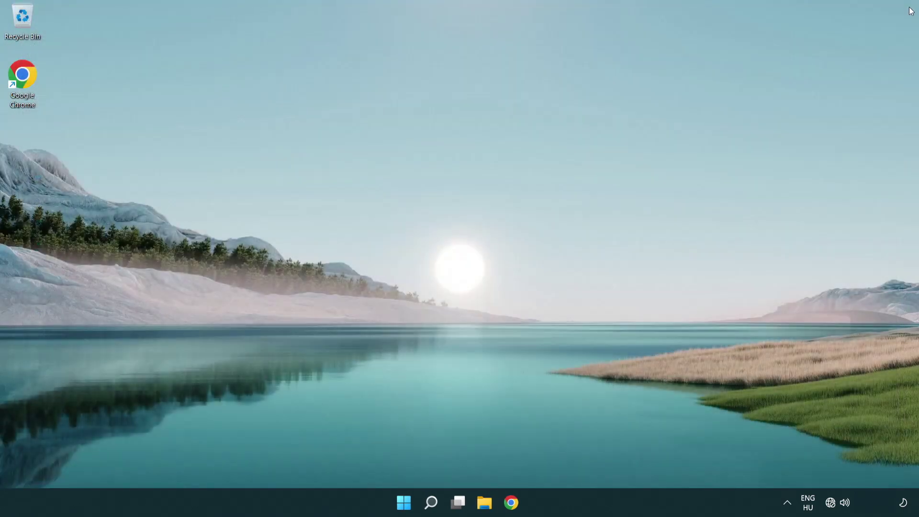
{"action": "left_click", "coordinate": [408, 502]}
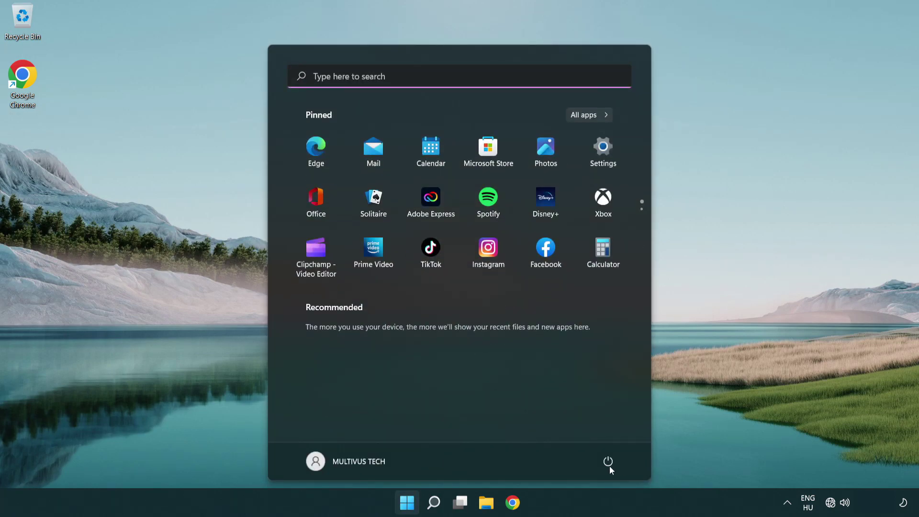
{"action": "left_click", "coordinate": [608, 461]}
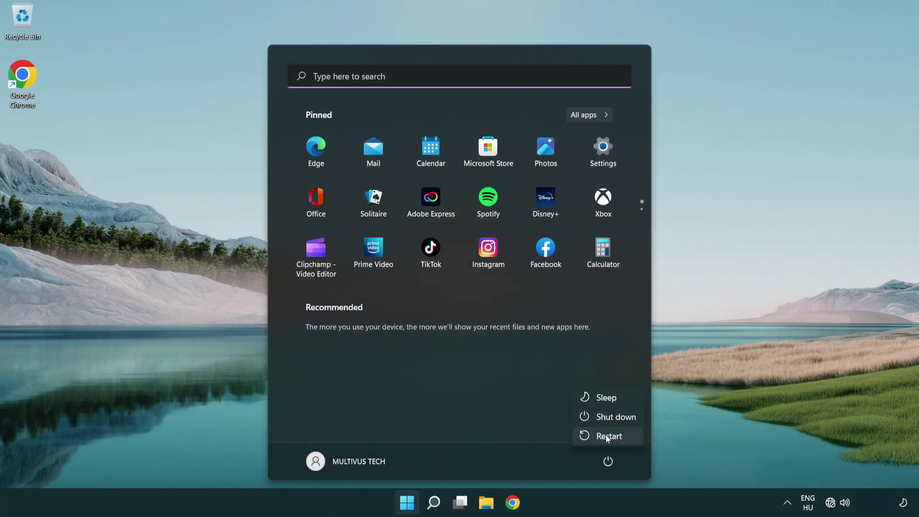